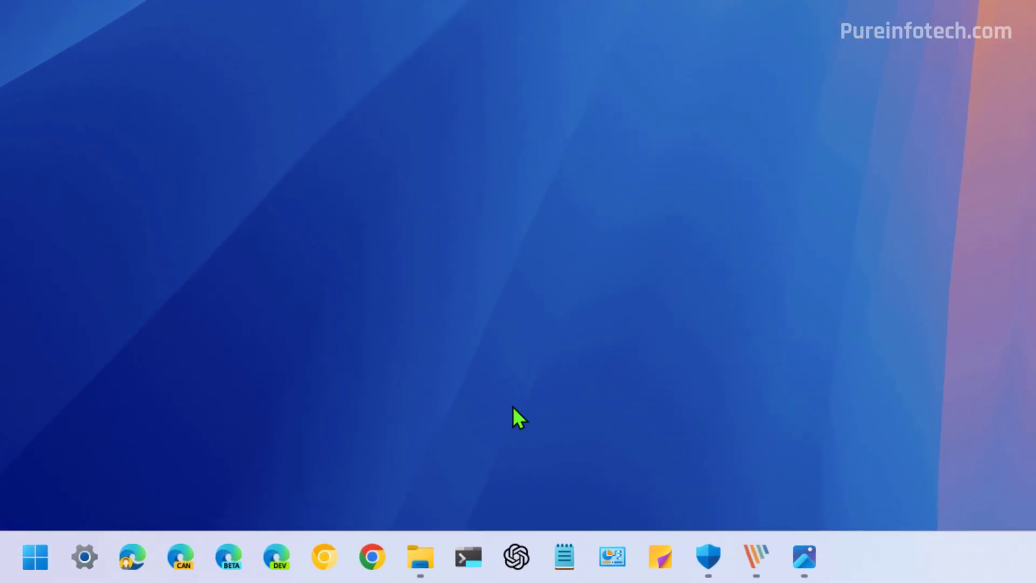
Step: Bring File Explorer up from its taskbar preview, view the Desktop folder's options, and open Downloads
mouse_move(194, 574)
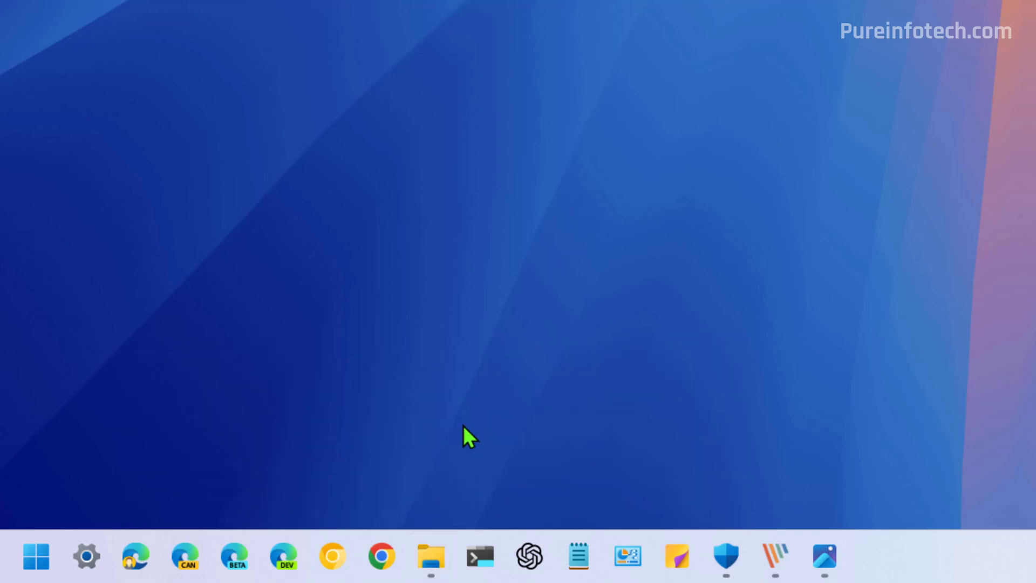
mouse_move(430, 553)
mouse_move(267, 460)
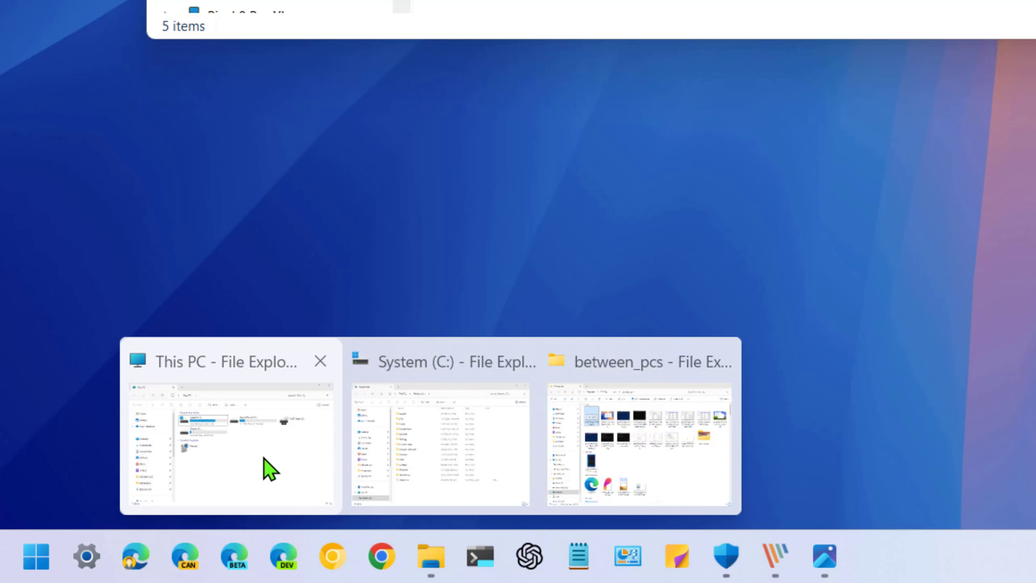
mouse_move(411, 440)
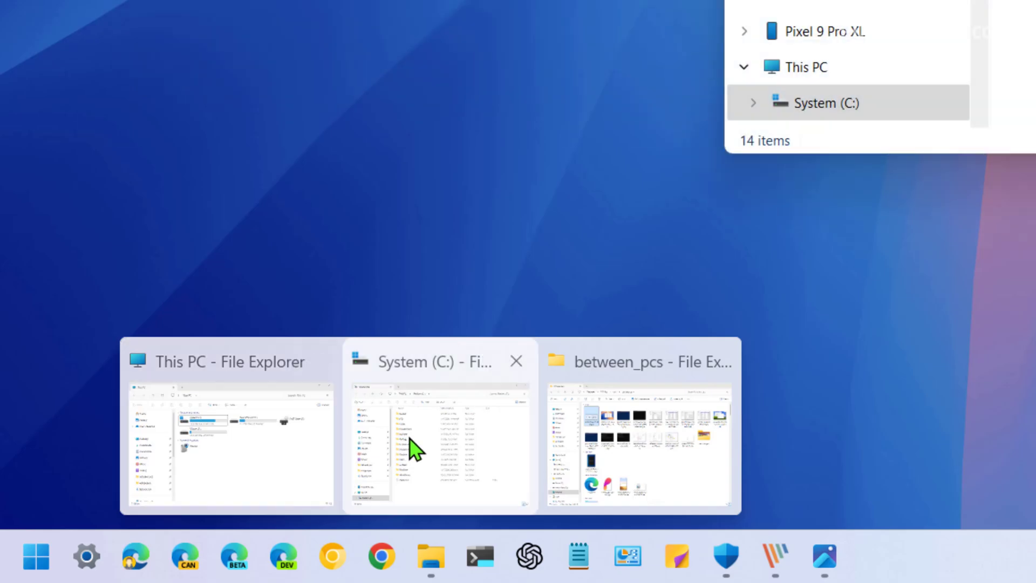
mouse_move(272, 440)
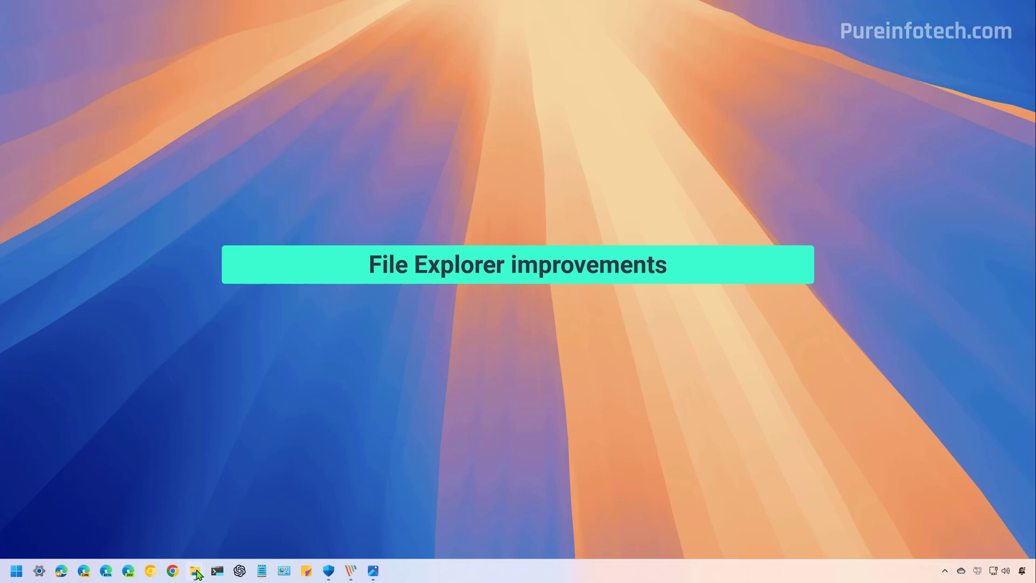
mouse_move(195, 570)
click(153, 520)
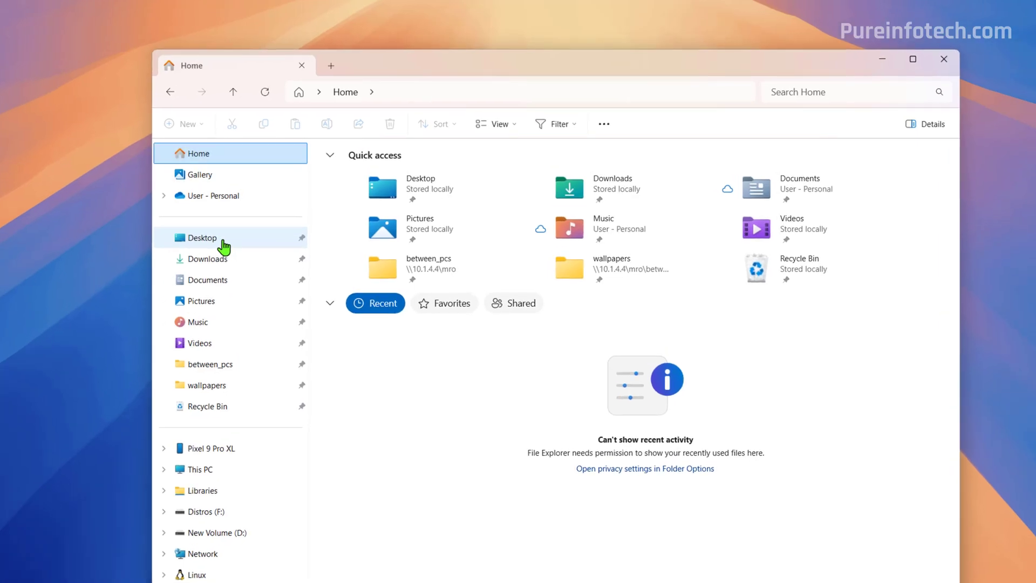
right_click(224, 247)
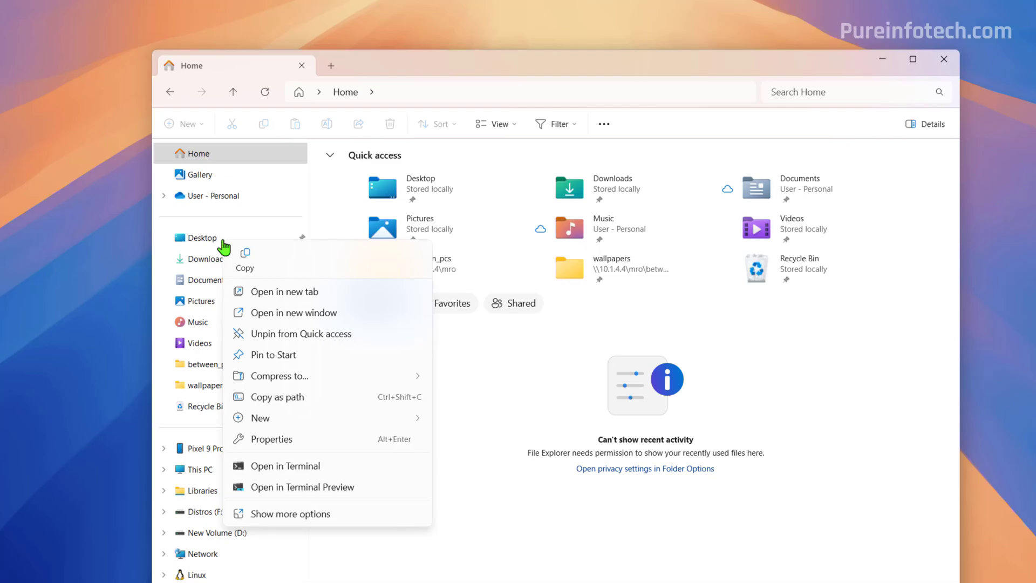
mouse_move(293, 419)
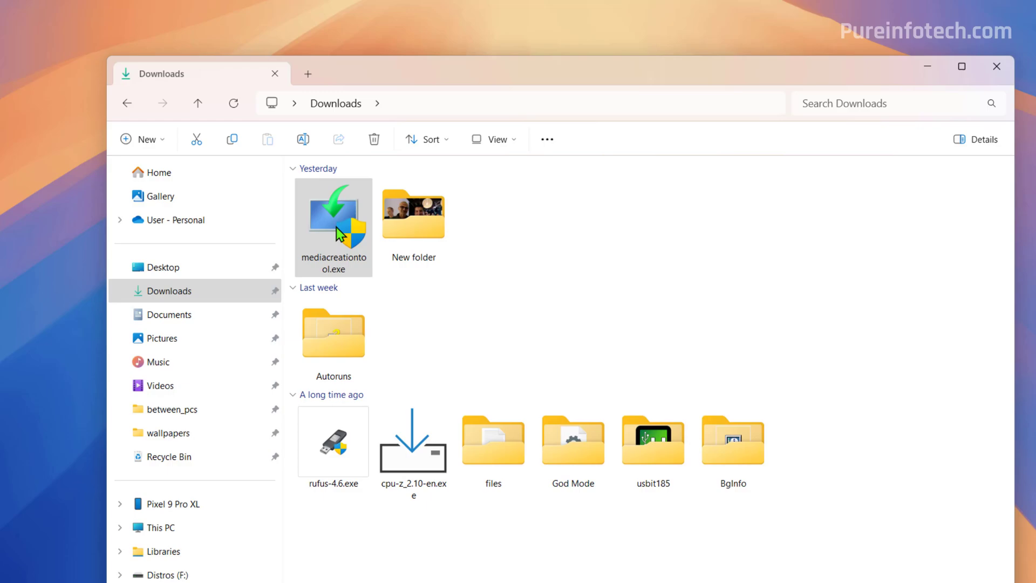
Step: Open the full Share dialog for mediacreationtool.exe through Share with > More options
right_click(339, 233)
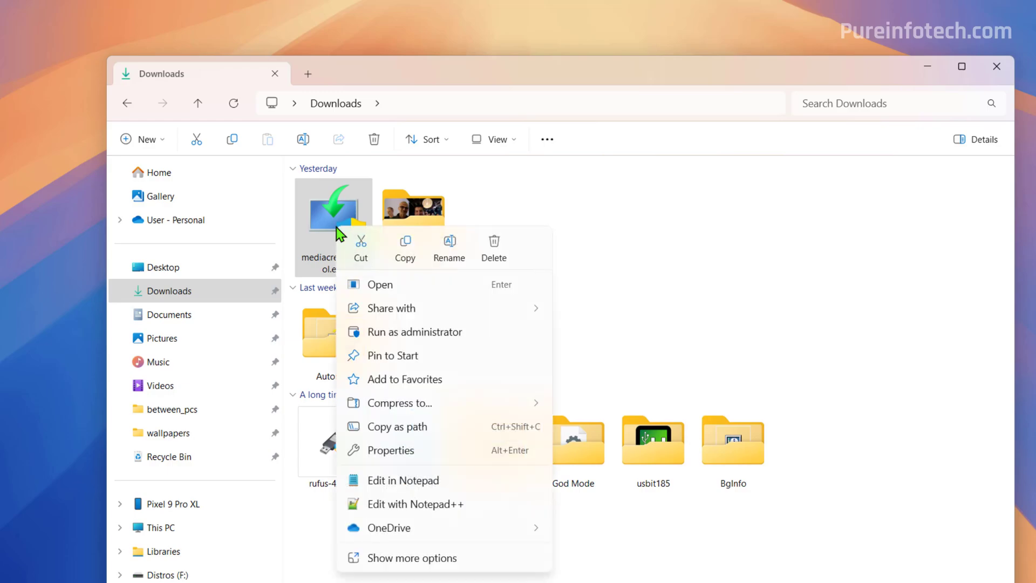
mouse_move(388, 318)
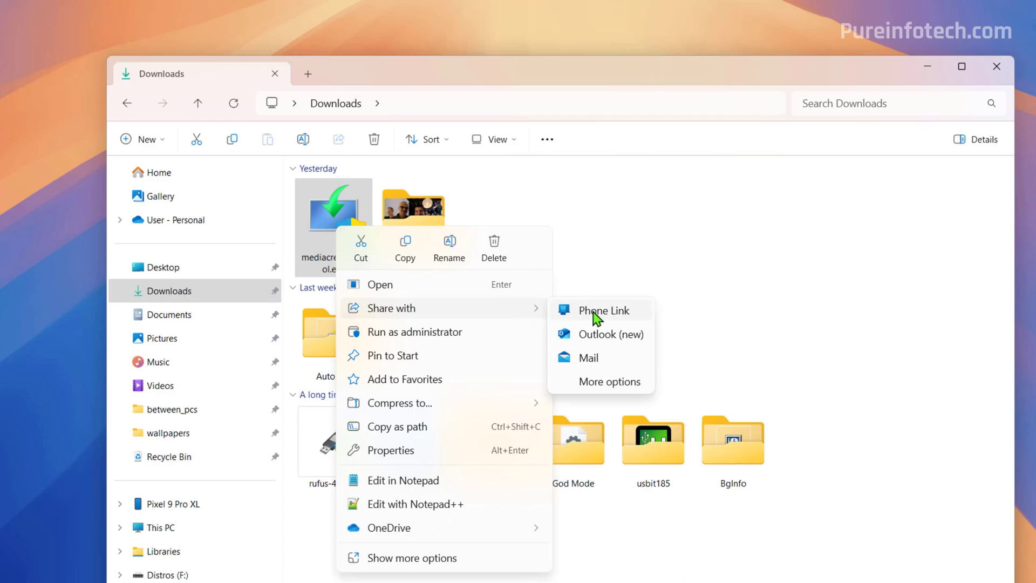
click(599, 382)
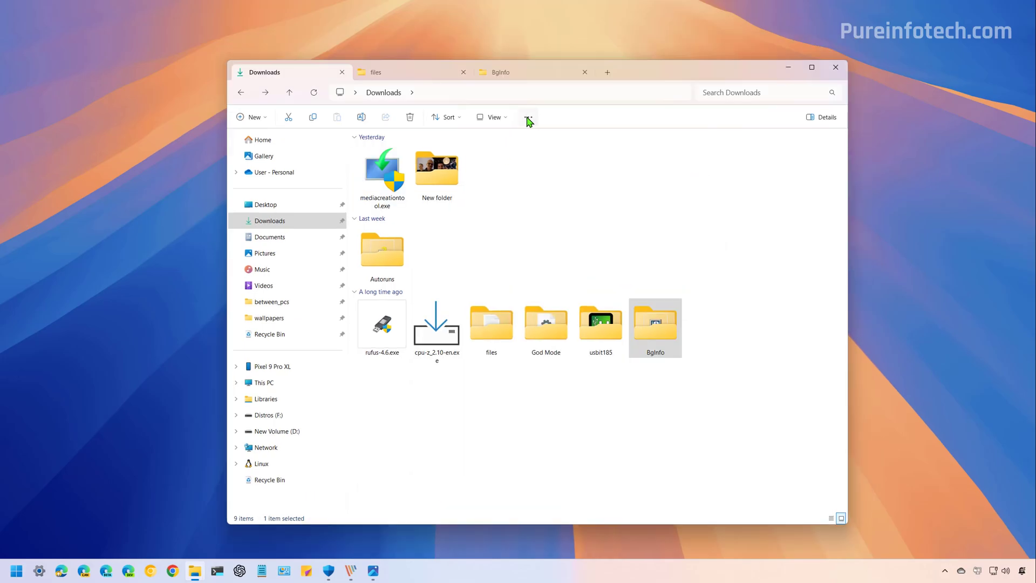
Step: In Folder Options' View tab, enable 'Restore previous folder windows at logon', apply it, and close
click(529, 118)
click(493, 96)
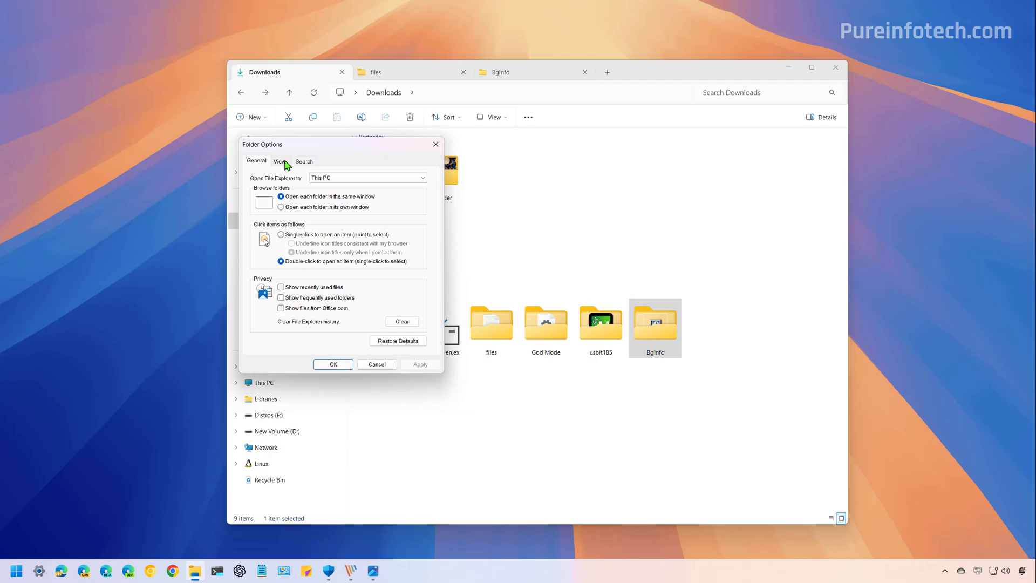
click(281, 162)
drag(429, 254, 427, 279)
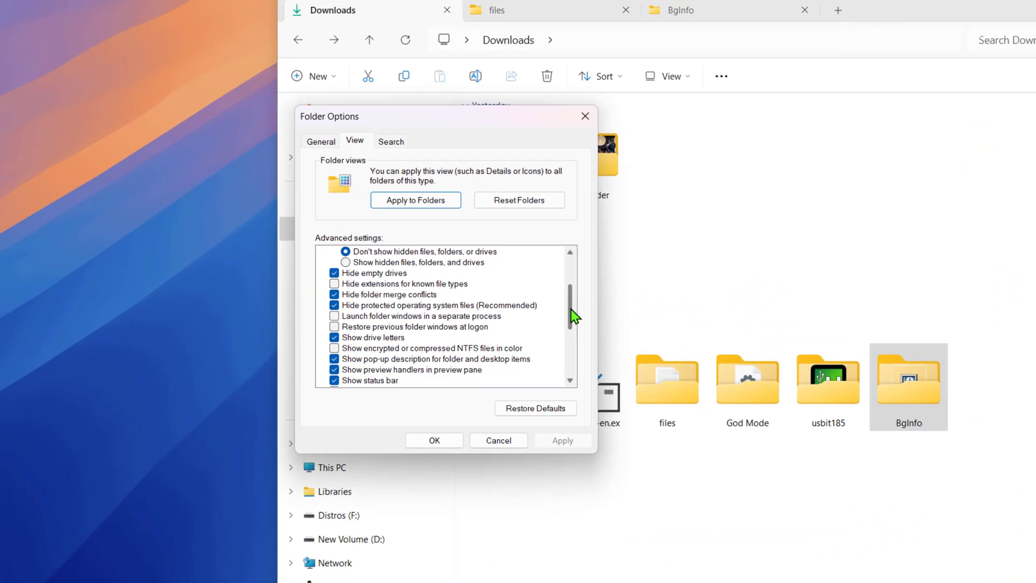
drag(572, 316, 420, 322)
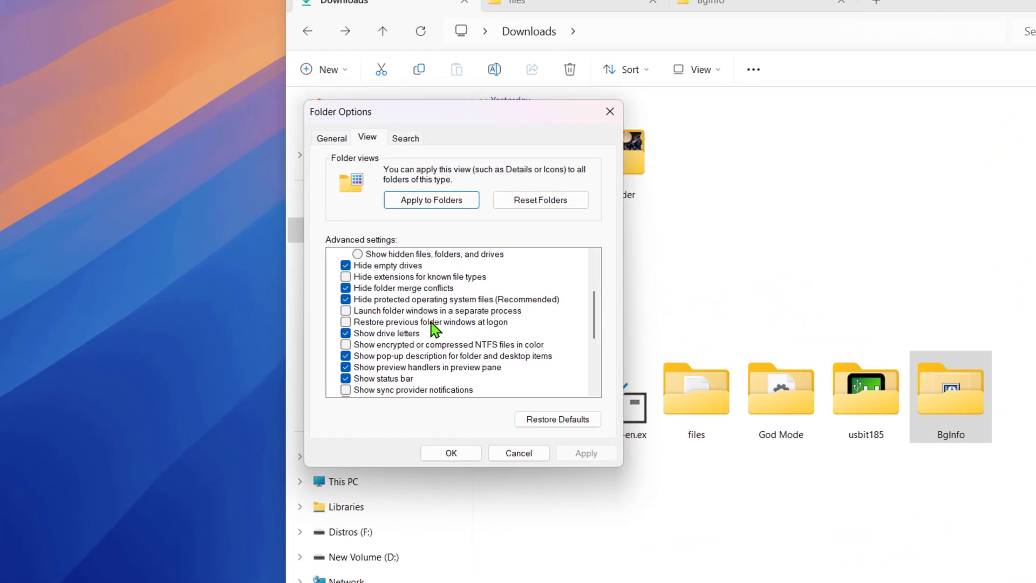
click(432, 323)
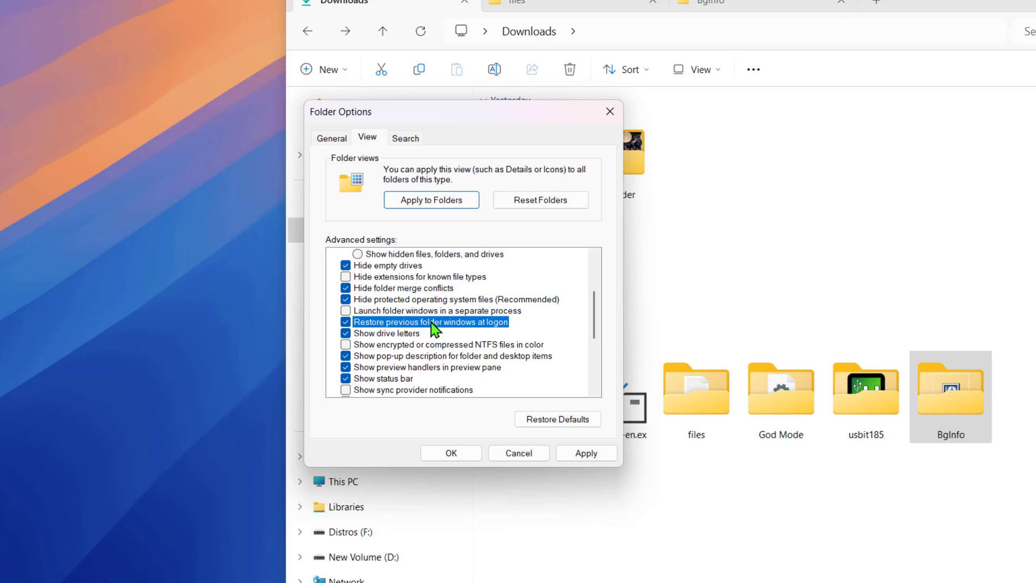
click(585, 455)
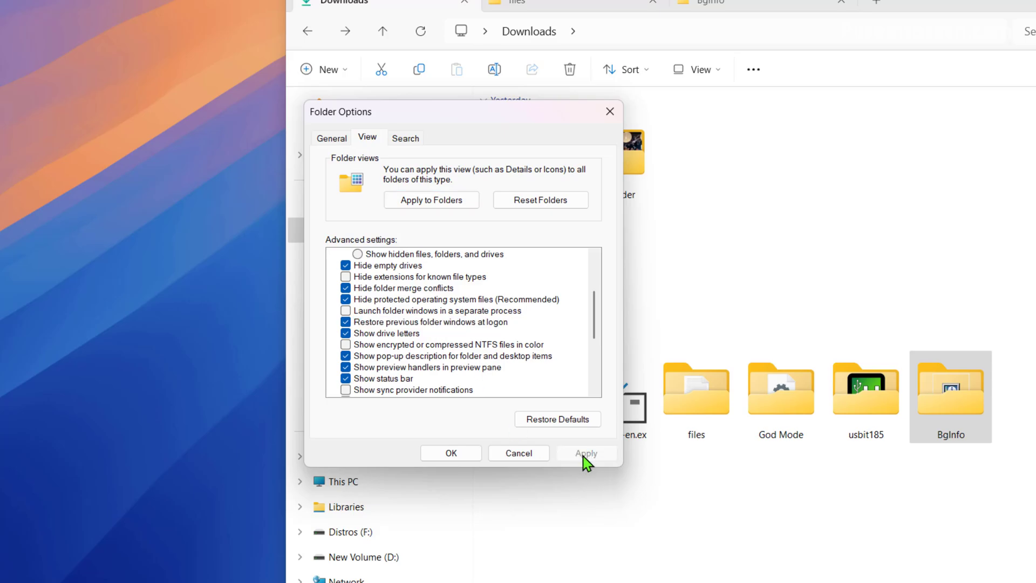
click(451, 453)
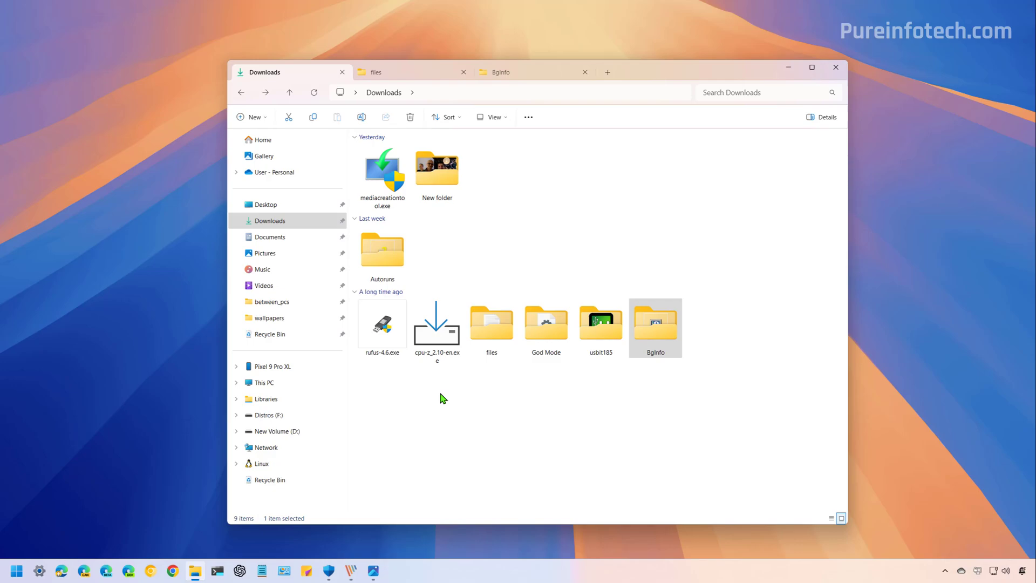
Step: Sign out of Windows from the Start menu account options and sign back in
click(20, 571)
click(80, 537)
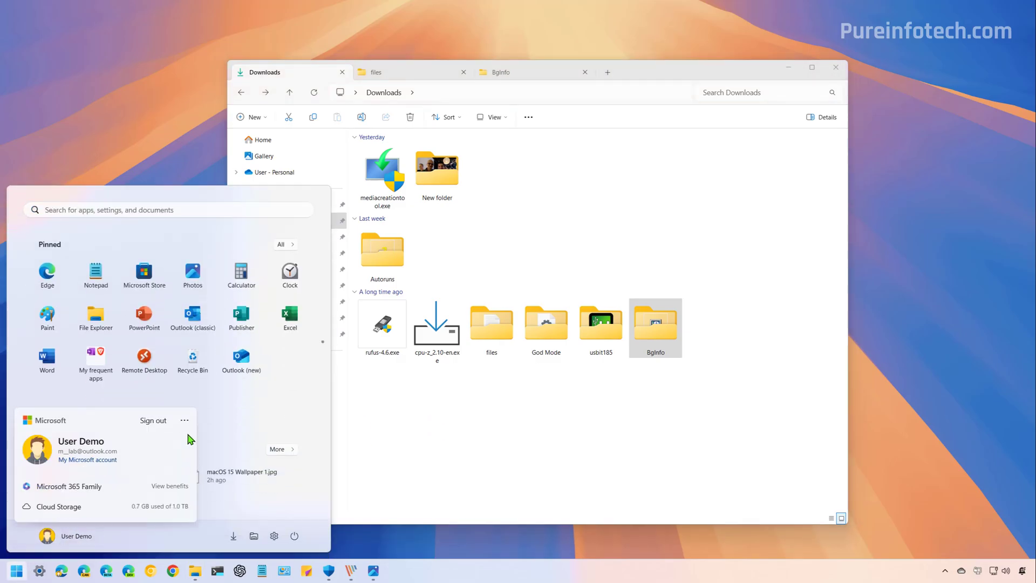
click(153, 420)
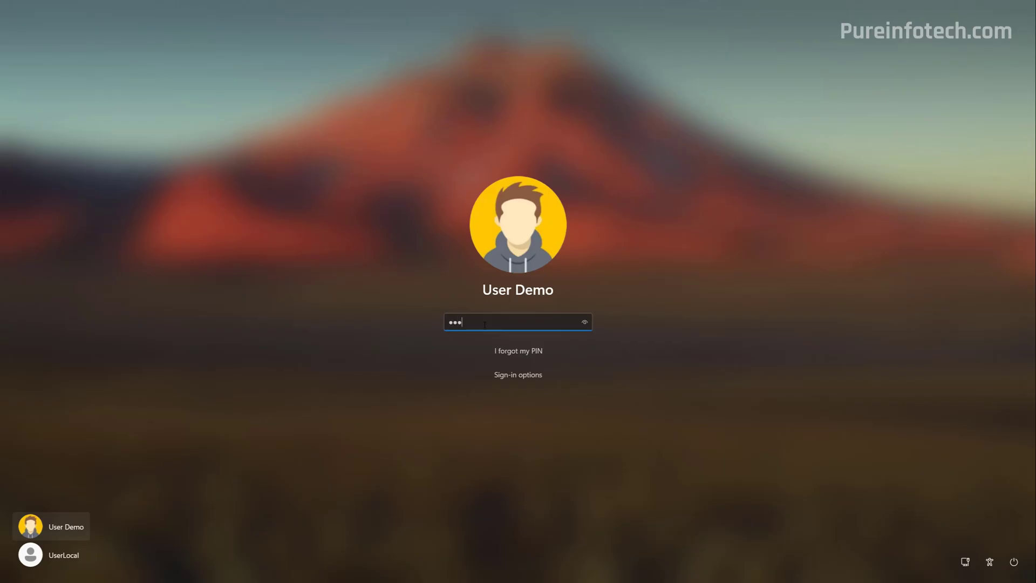
key(Return)
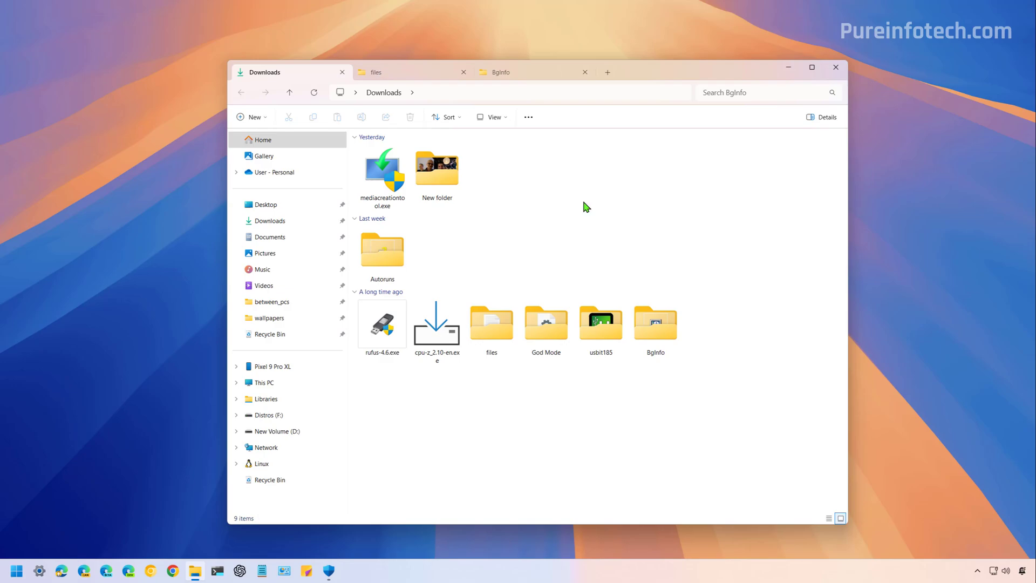
Step: Check the restored files and BgInfo tabs, then minimize to the desktop
click(441, 75)
click(530, 74)
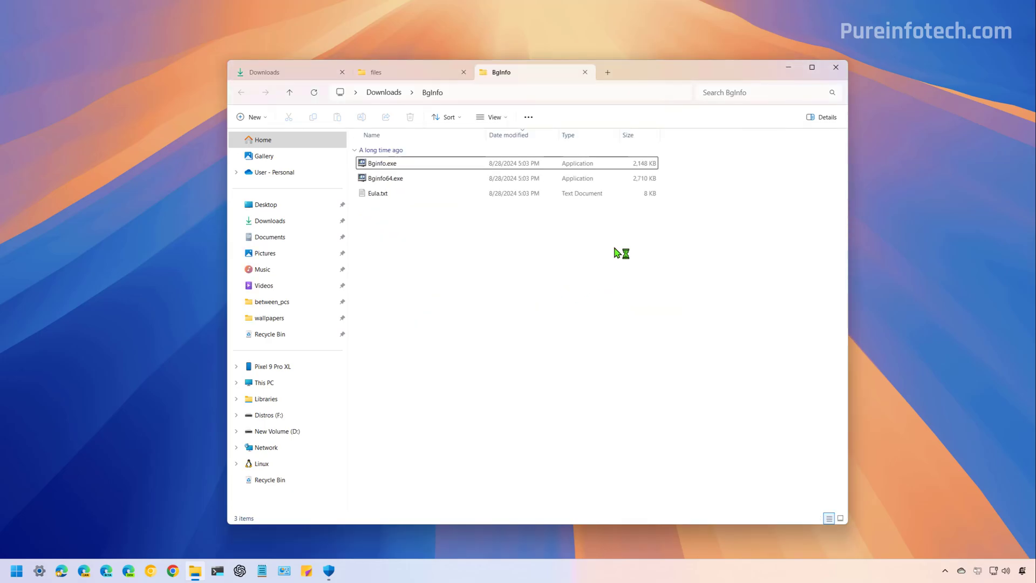
key(super+d)
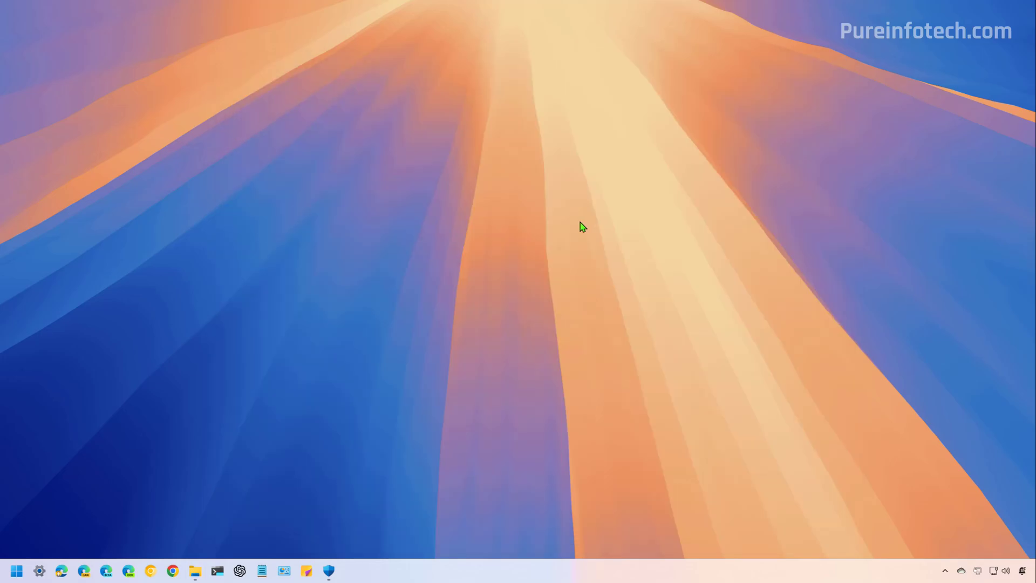
Step: Open Settings on the Accounts > Sign-in options page
click(40, 571)
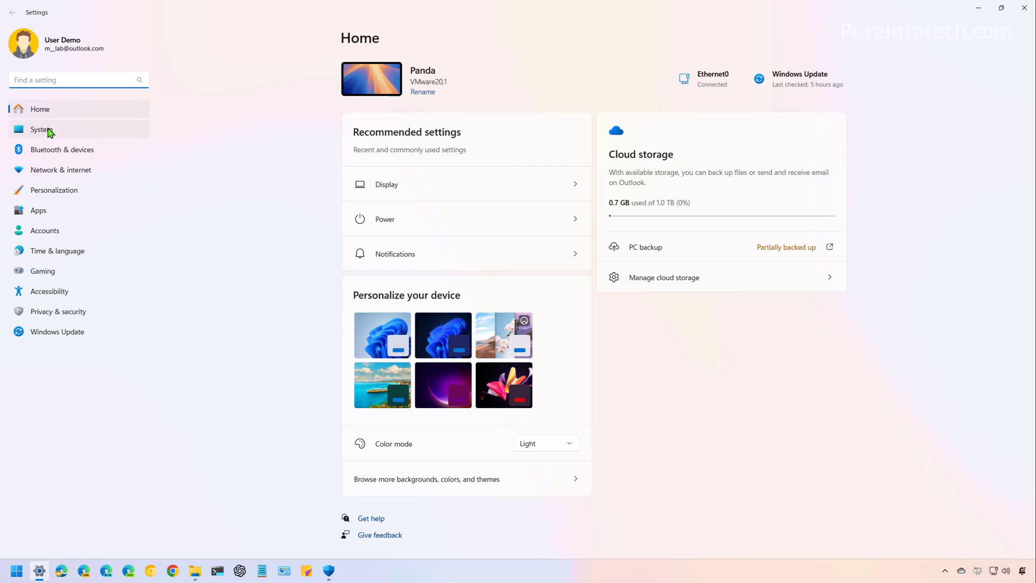
click(44, 231)
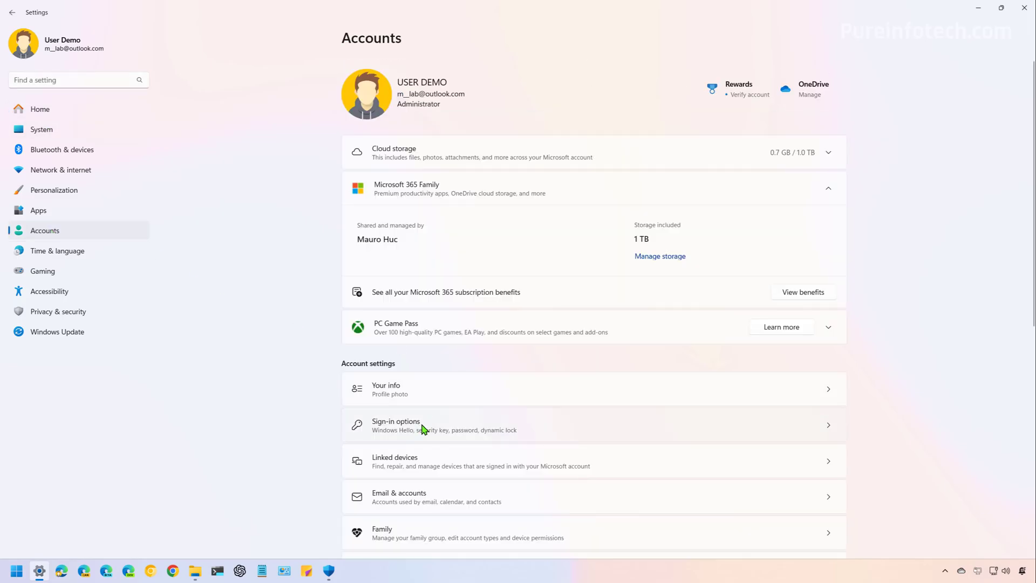
click(423, 428)
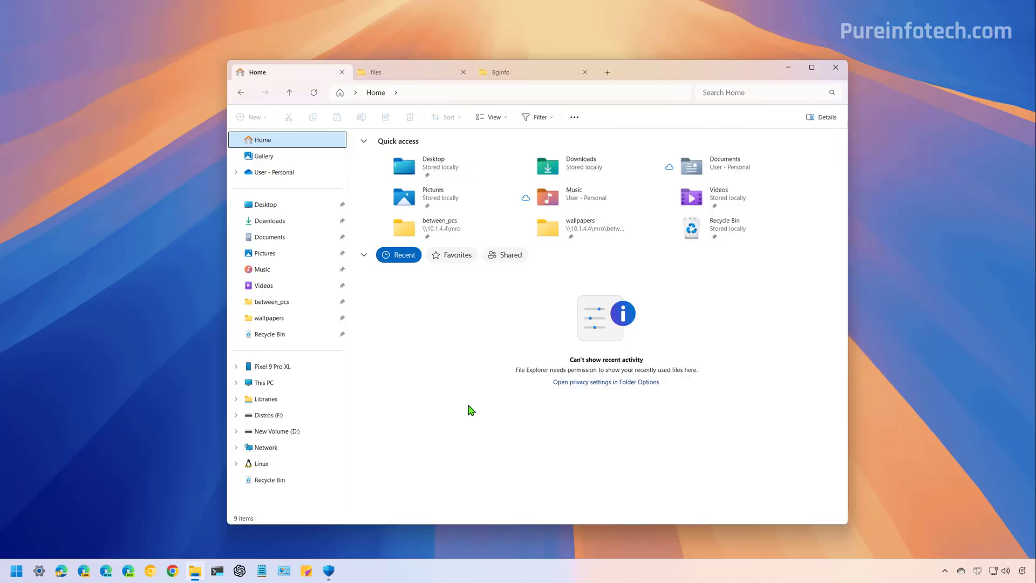
Step: Reload File Explorer's Home and switch its recent files to the Shared view
click(291, 144)
click(506, 257)
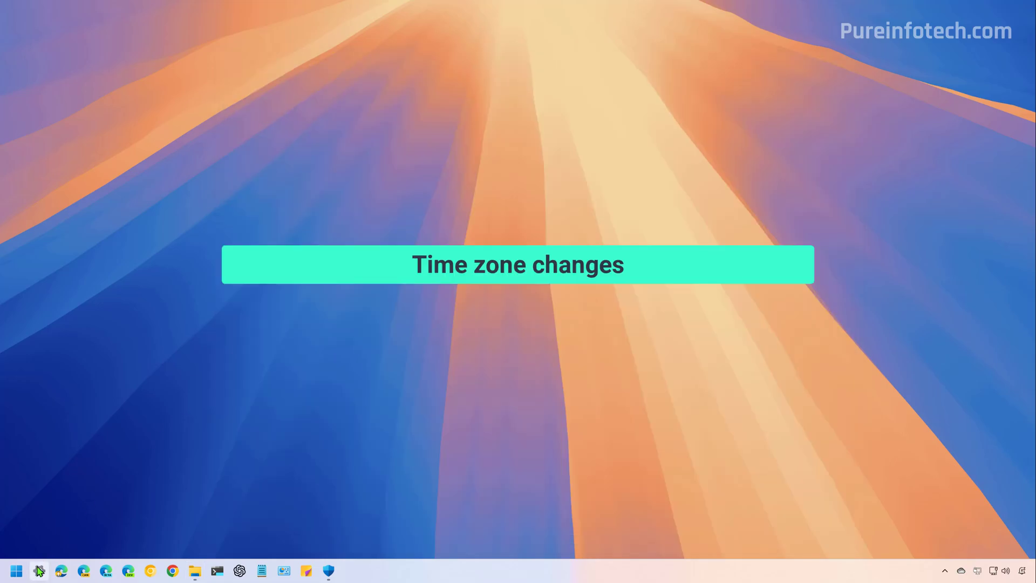
Step: Open Settings, view Time & language > Date & time, then go to Network & internet
click(39, 571)
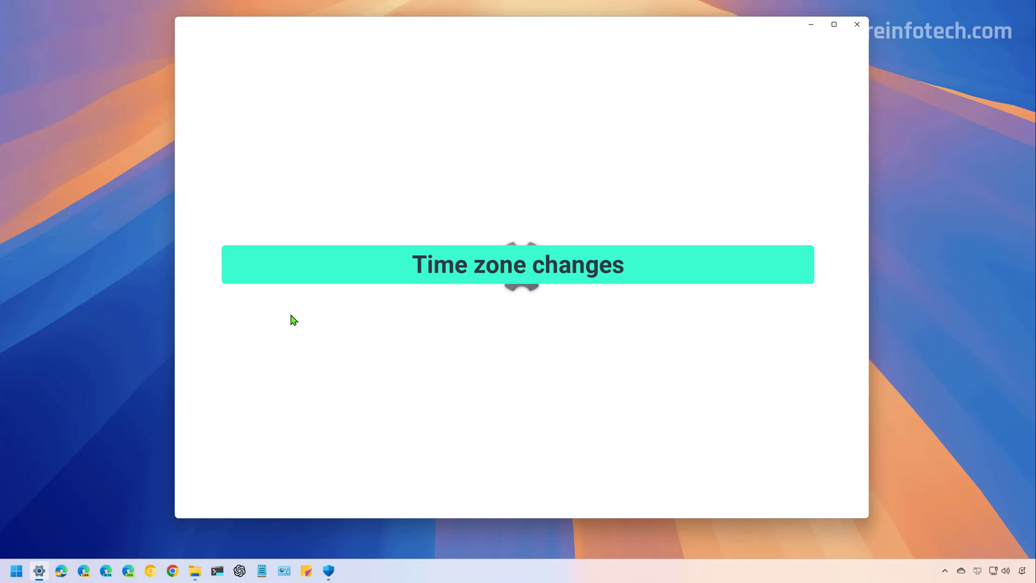
click(215, 267)
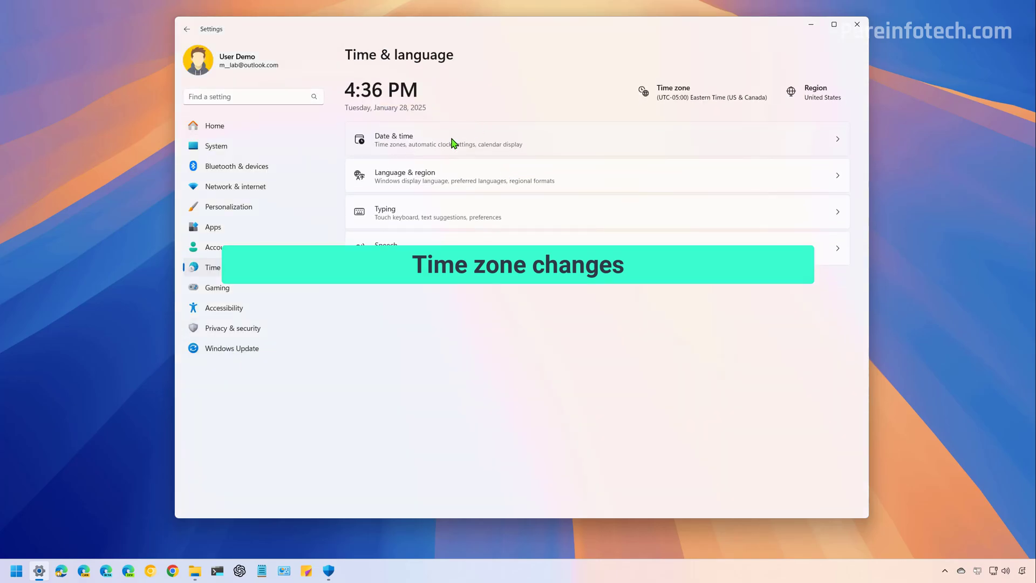
click(470, 136)
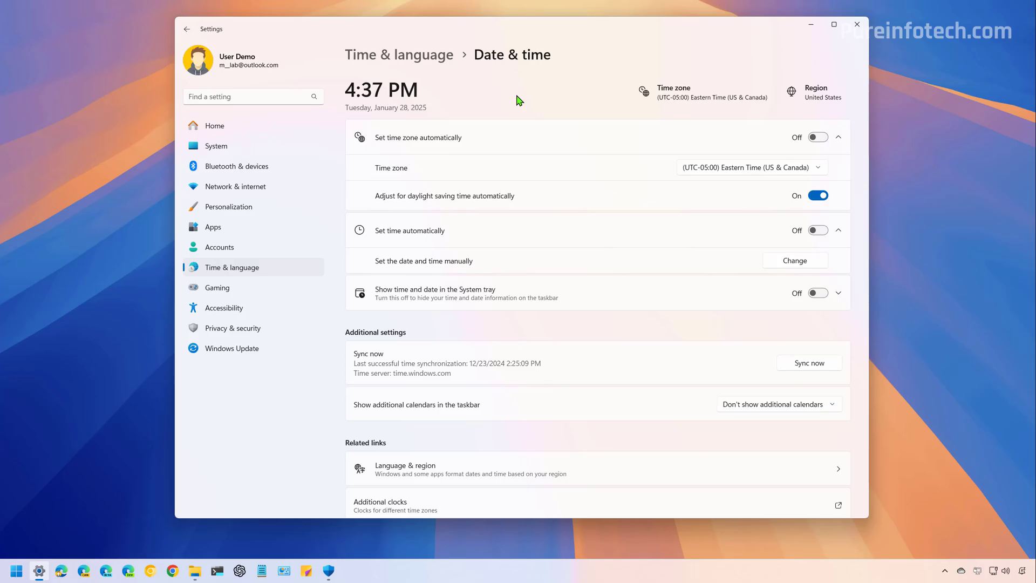
click(249, 188)
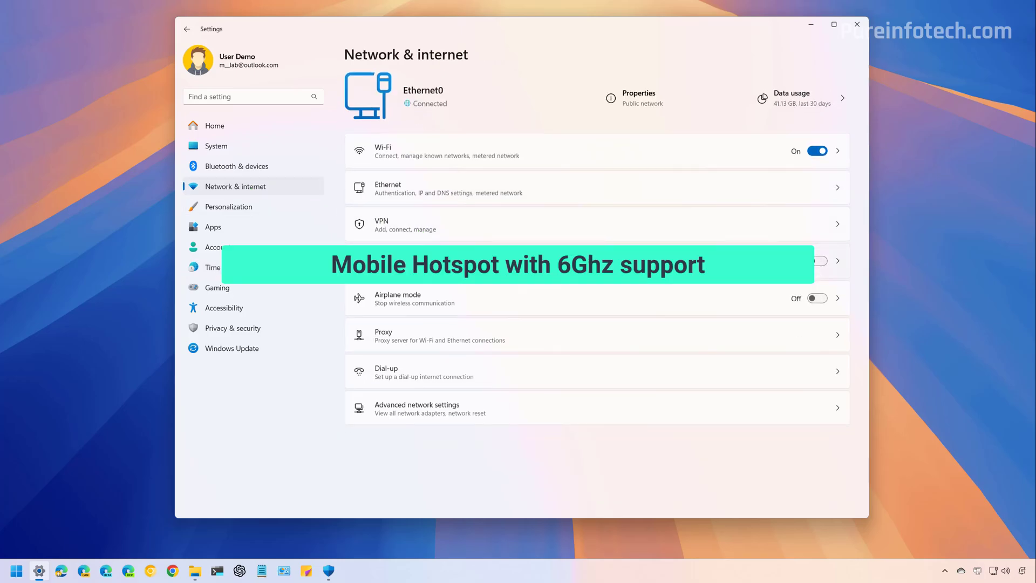
Step: Open the Mobile hotspot page under Network & internet
click(485, 260)
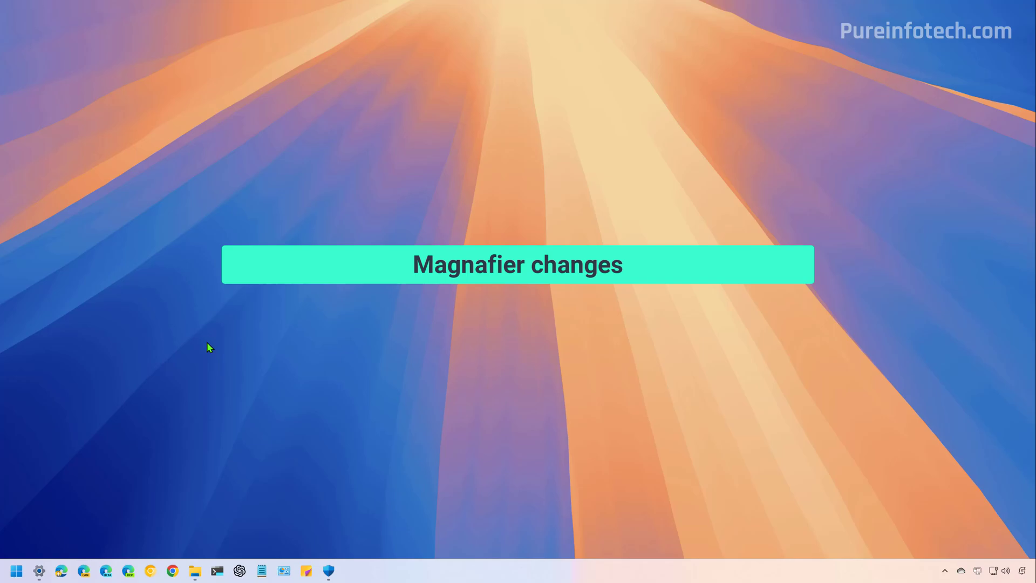
key(super)
text(mag)
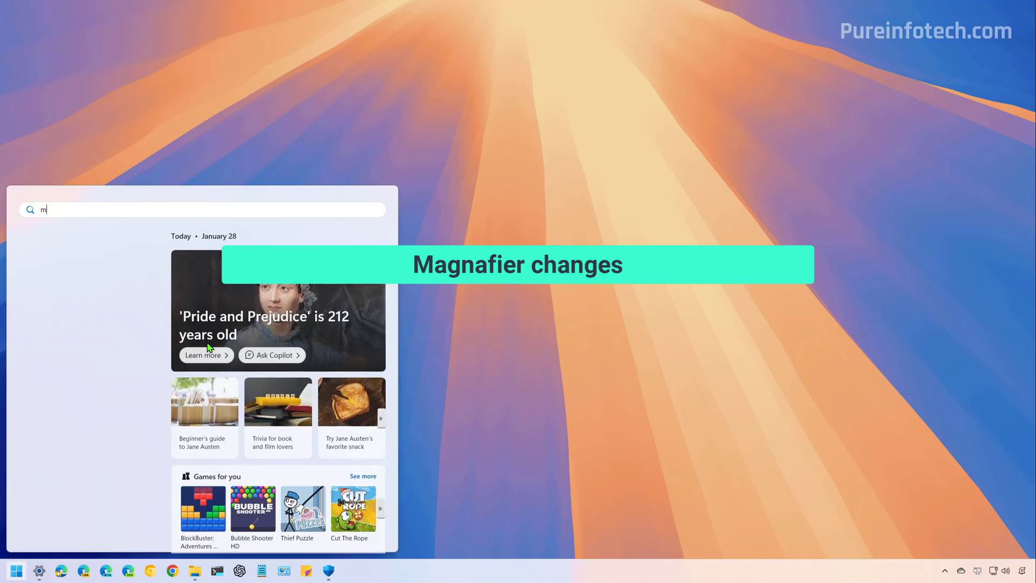
click(212, 352)
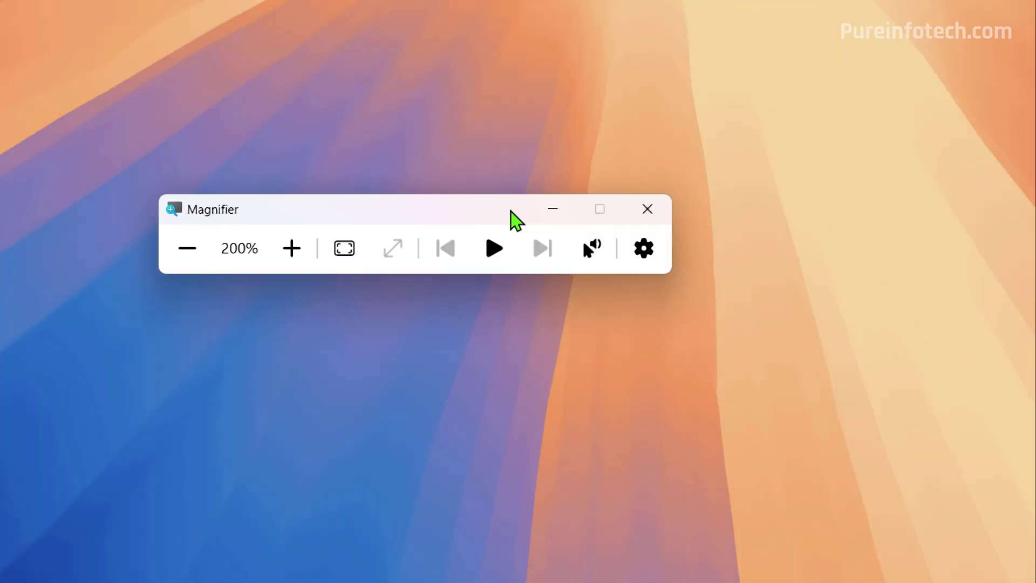
click(346, 249)
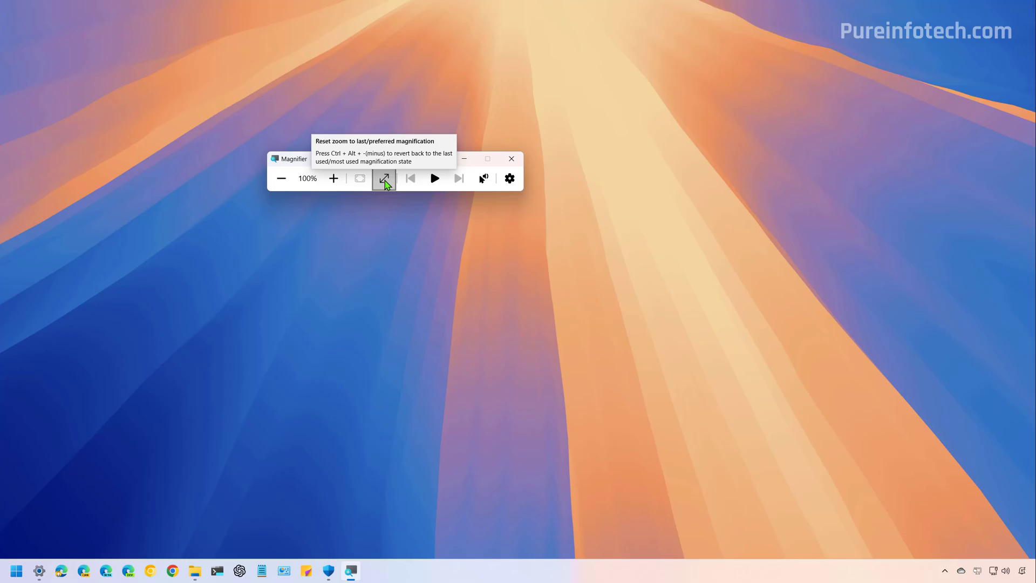
click(386, 183)
click(360, 176)
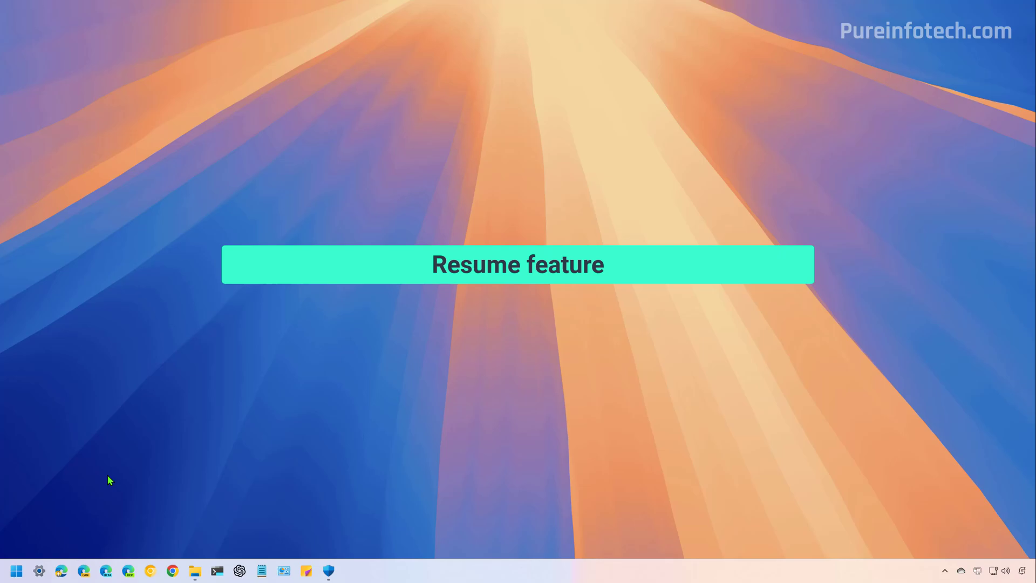
Step: Open Settings > Apps > Resume, dismiss the Resume notification image, and turn Resume off
click(39, 571)
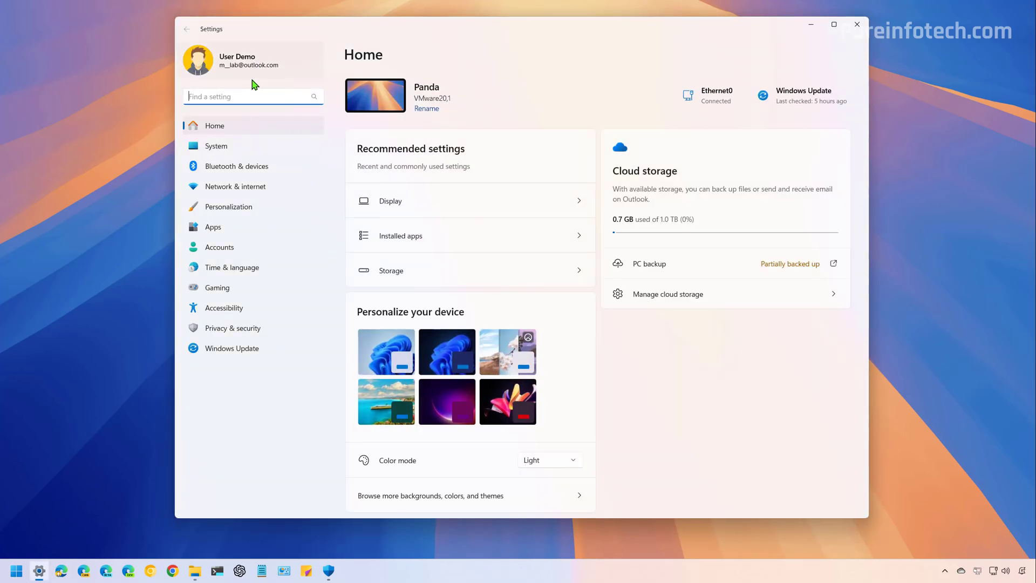
click(221, 236)
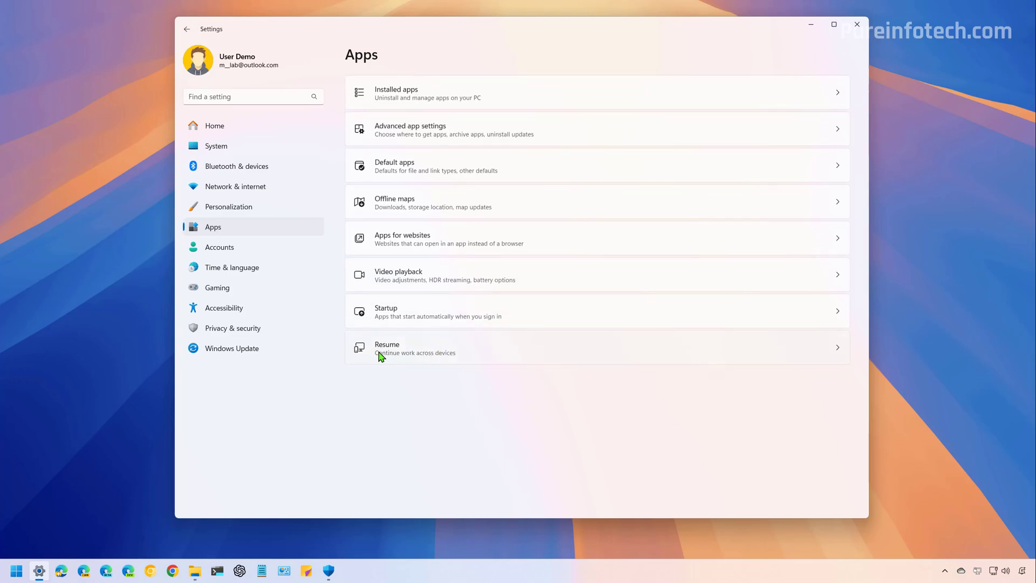
click(416, 352)
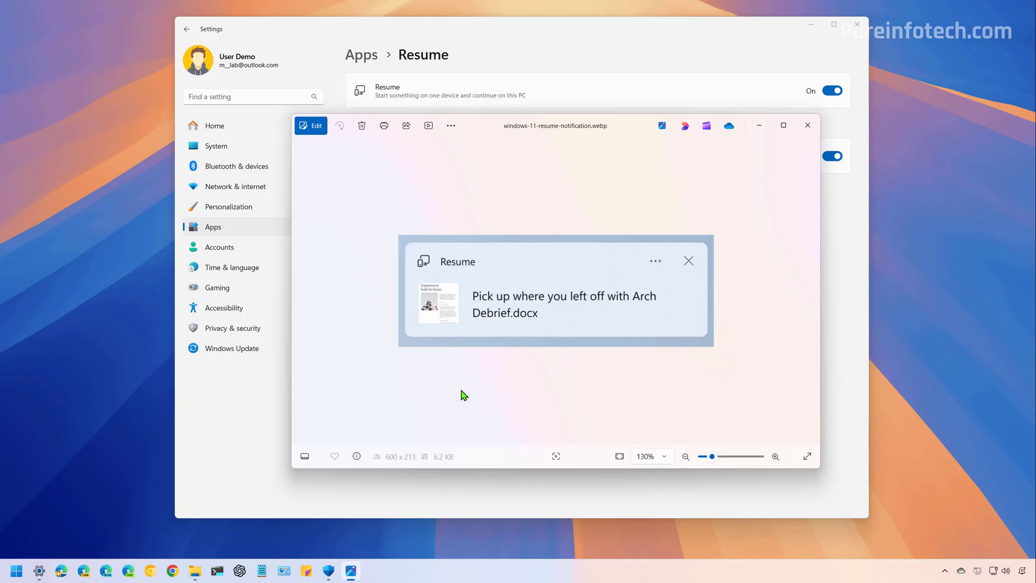
click(760, 126)
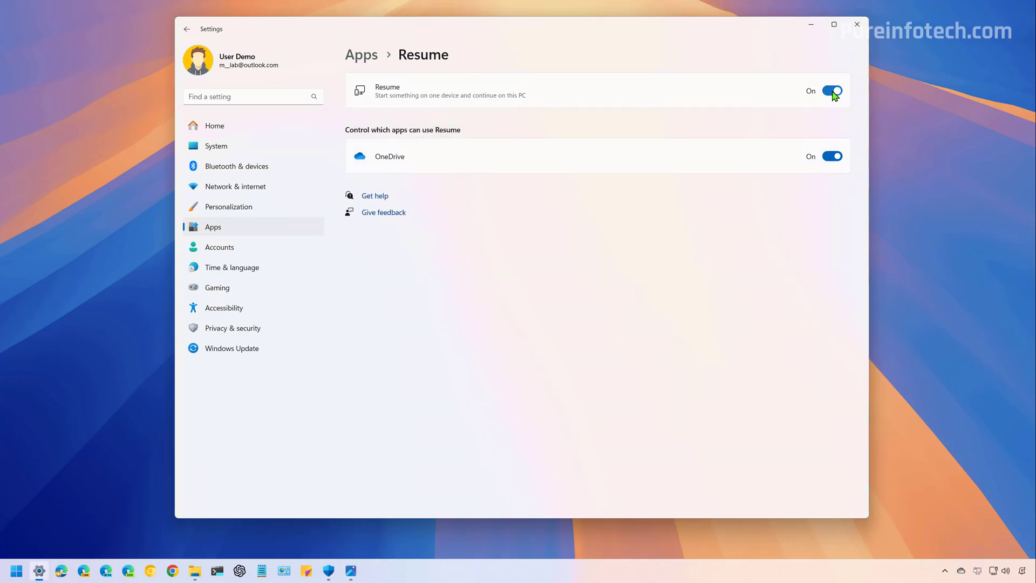
click(833, 92)
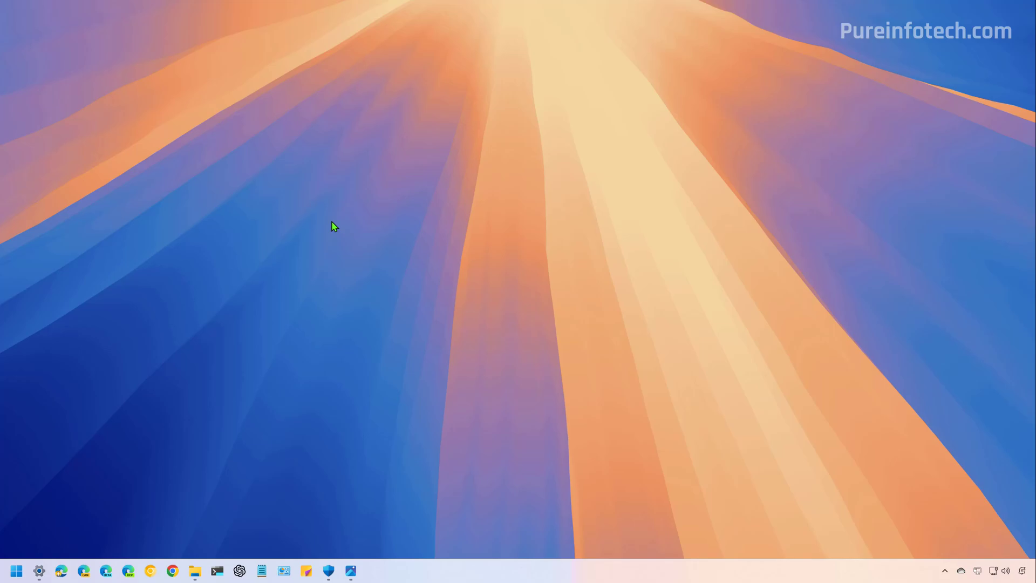